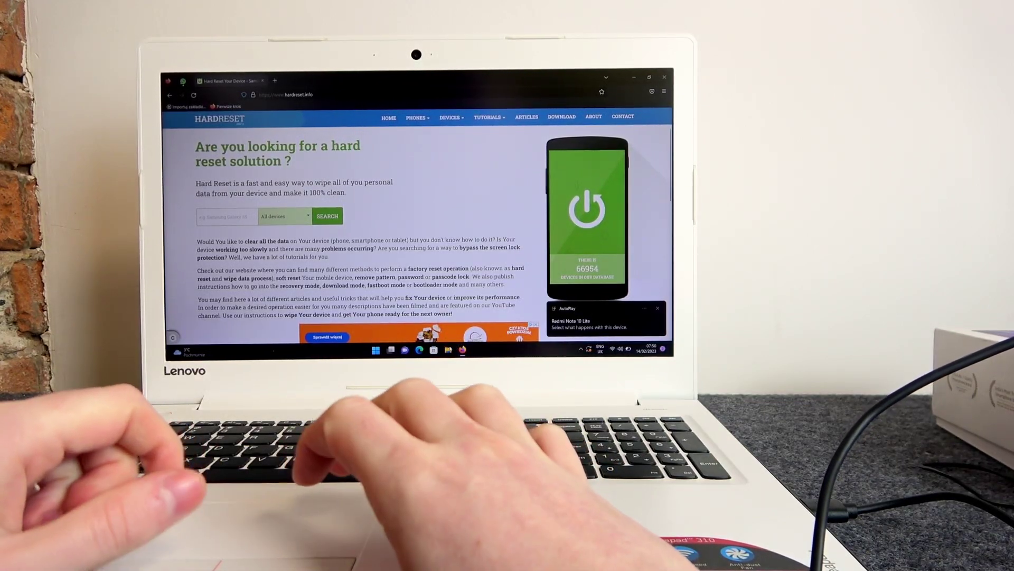
Open File Explorer and browse to the Redmi Note 10 Lite's Internal shared storage
key(super+e)
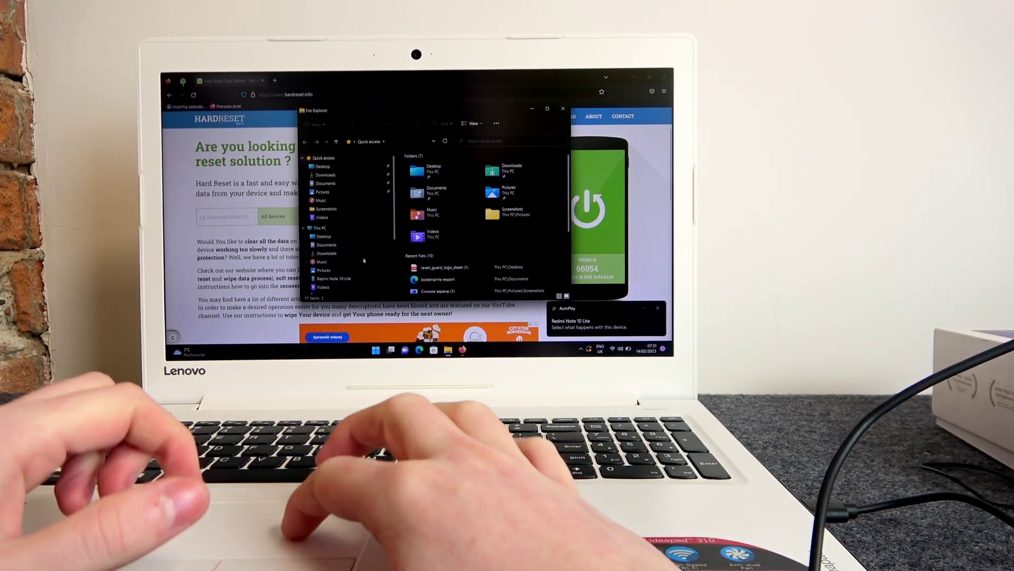
click(334, 278)
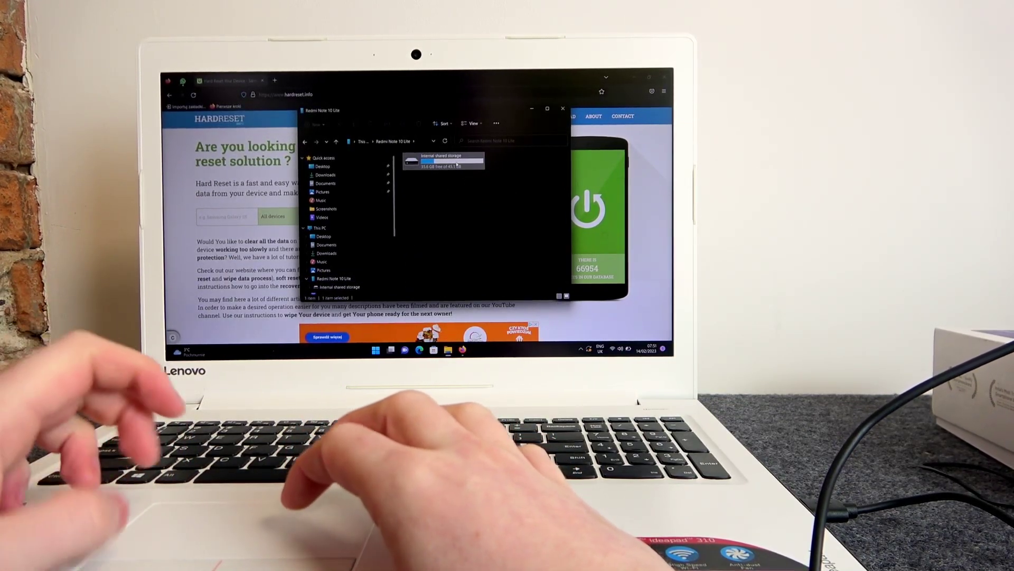
double_click(457, 165)
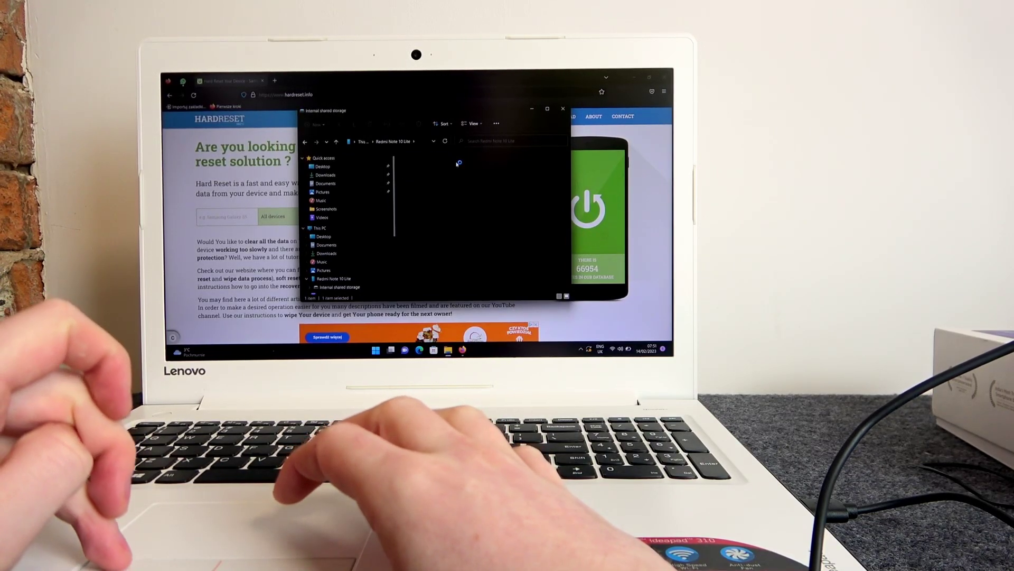